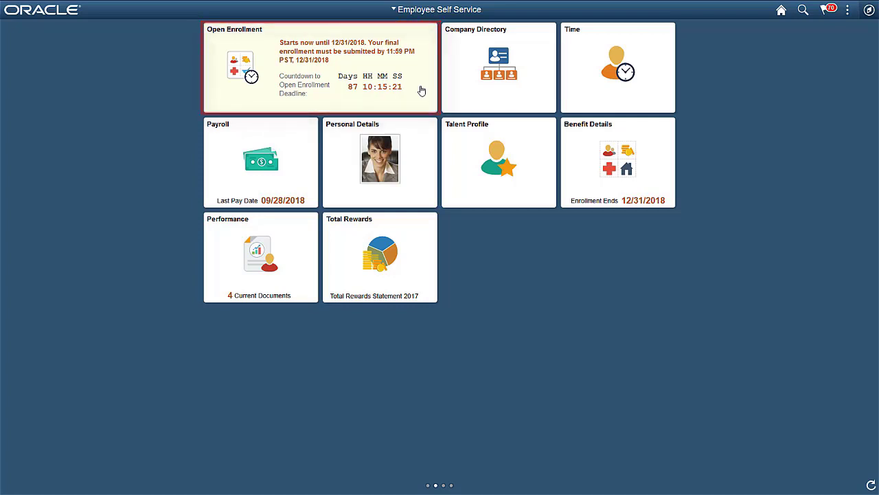
Open Benefits Enrollment within Open Enrollment and save the Medical plan with the employee's primary care provider ID filled in.
left_click(421, 90)
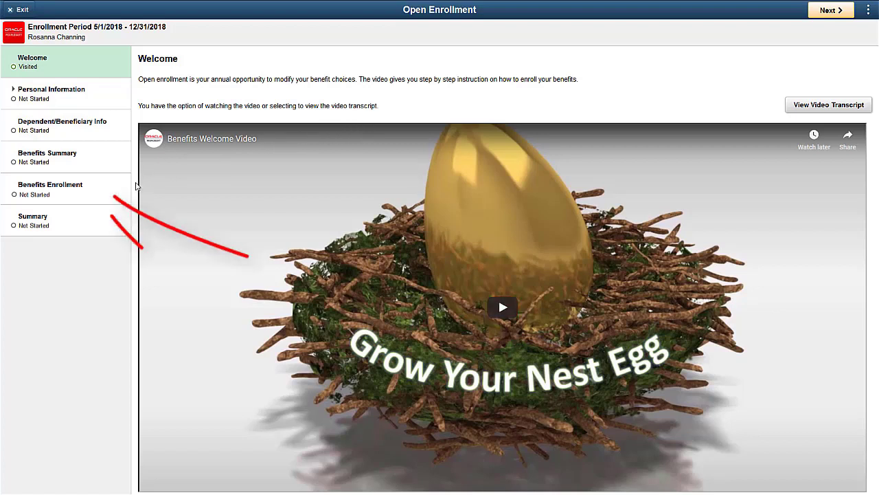
left_click(103, 186)
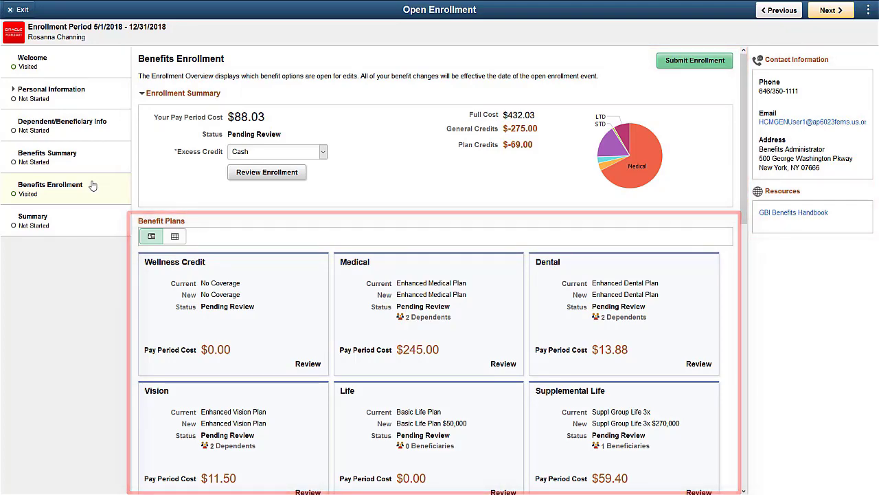
left_click(343, 313)
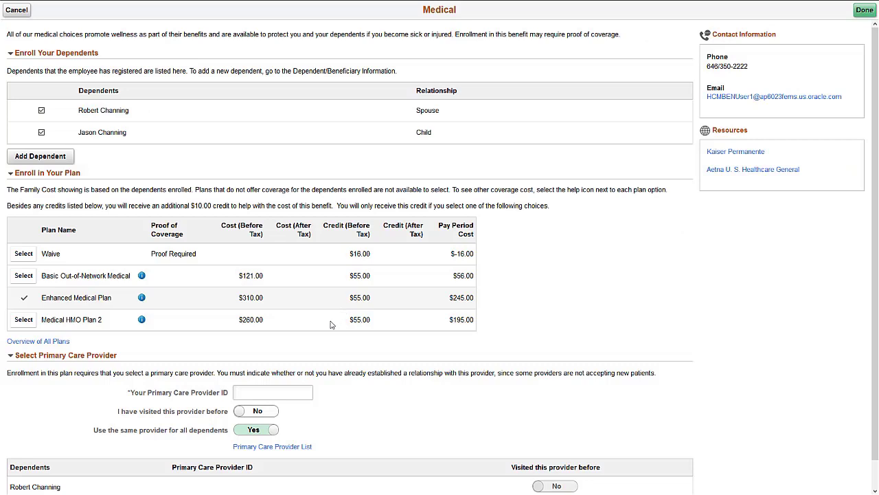
left_click(242, 393)
type("123456")
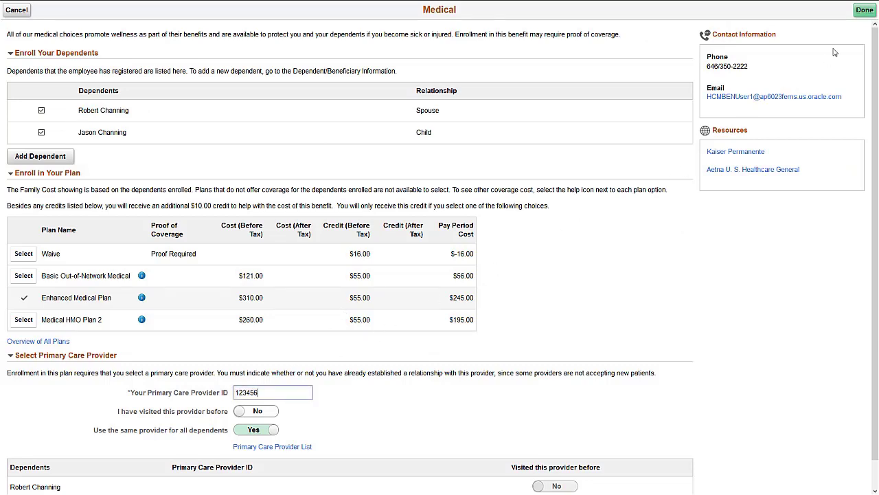
left_click(860, 12)
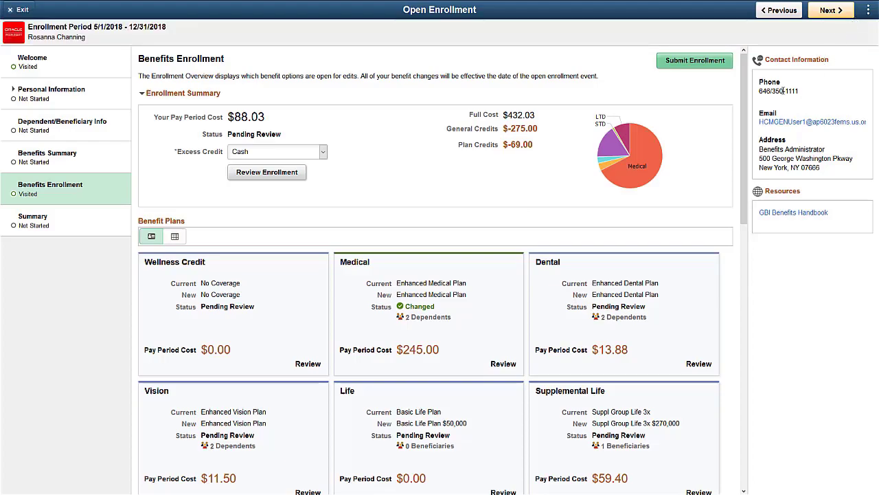
Enroll in the Healthcare FSA under Flex Spending Health - U.S. with an annual pledge of 1200.
left_click_drag(745, 117, 745, 383)
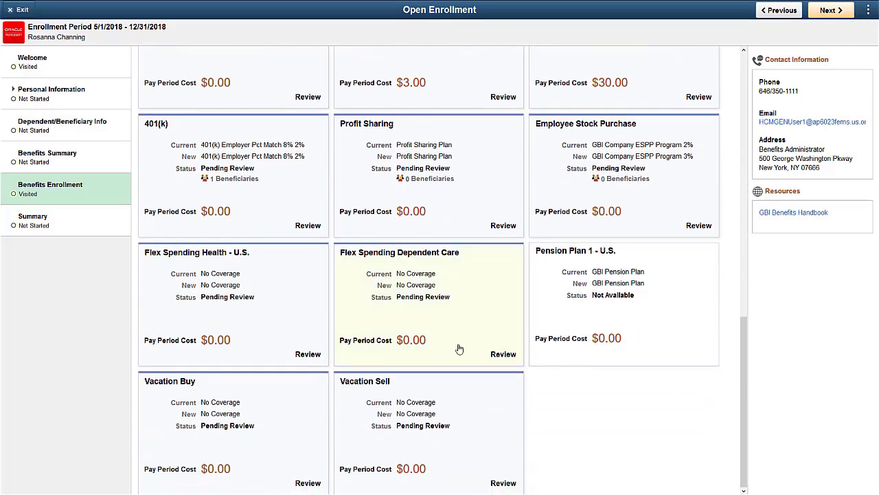
left_click(291, 298)
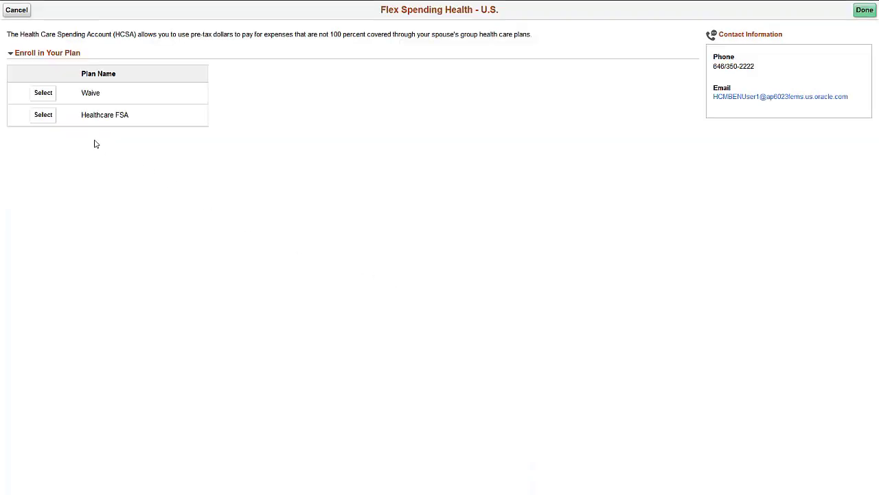
left_click(48, 117)
left_click(248, 172)
type("1200")
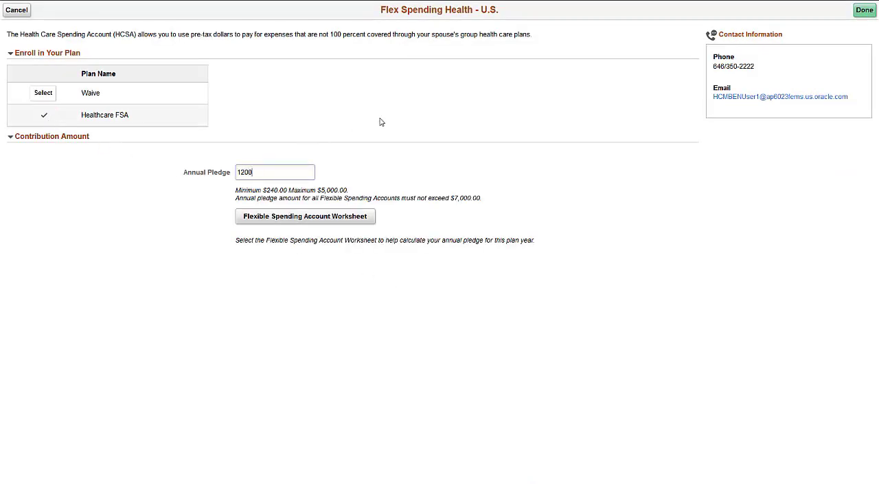
left_click(860, 12)
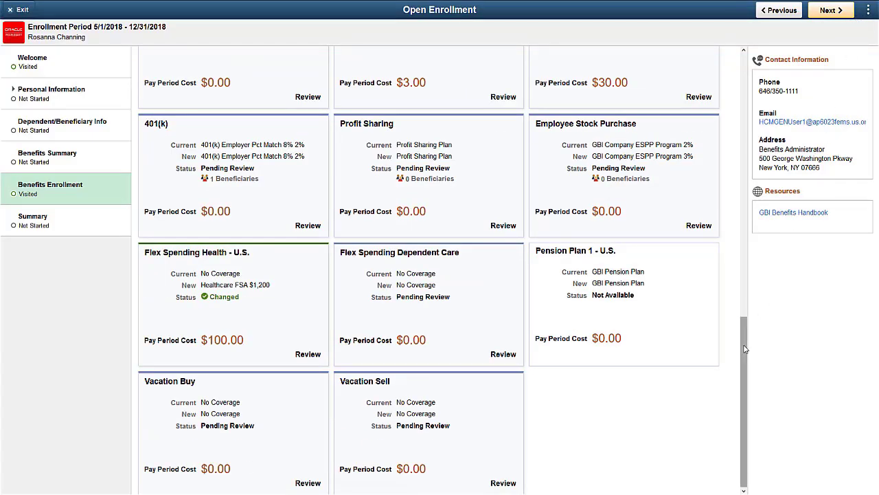
Review the enrollment, submit it to the Benefits Department and dismiss the Benefits Alerts message.
left_click_drag(745, 345, 749, 82)
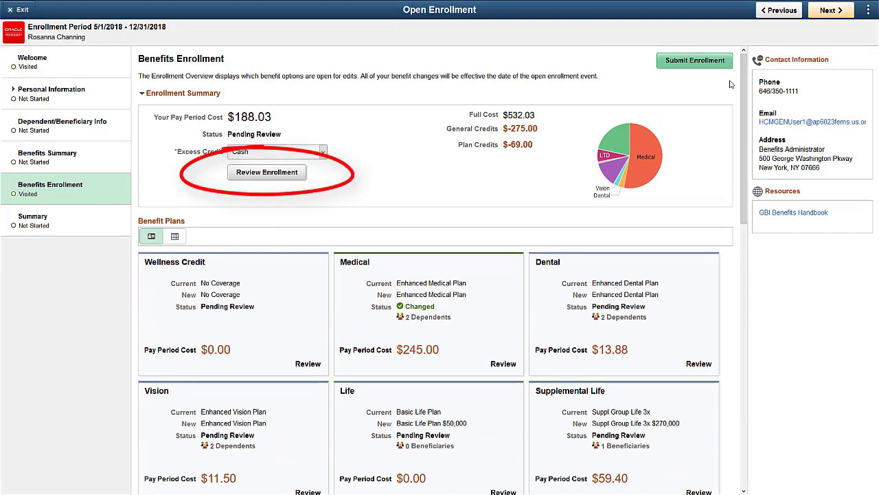
left_click(297, 175)
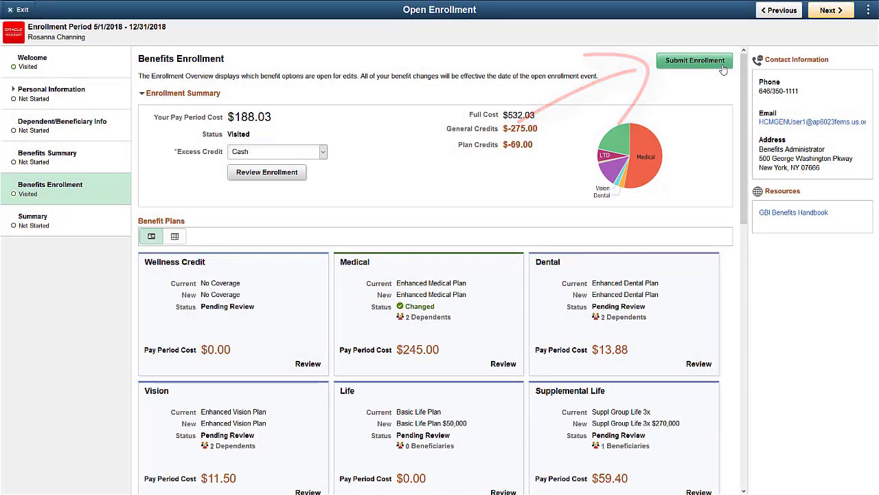
left_click(723, 68)
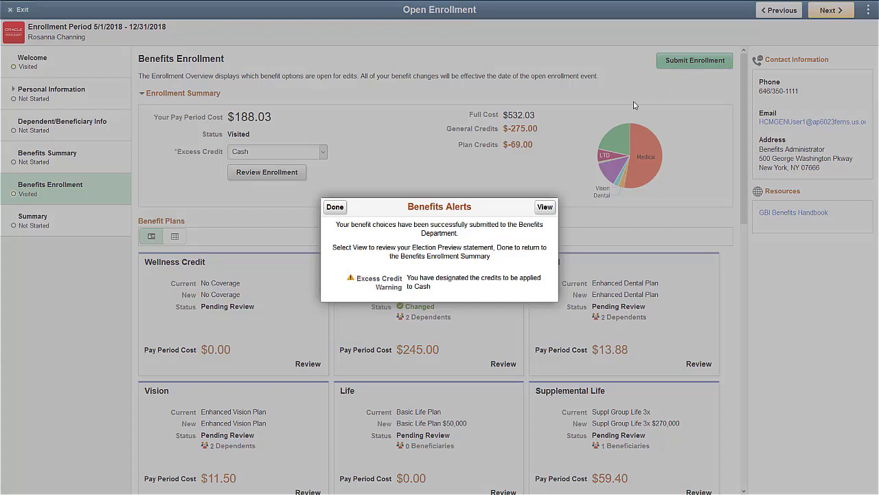
left_click(336, 209)
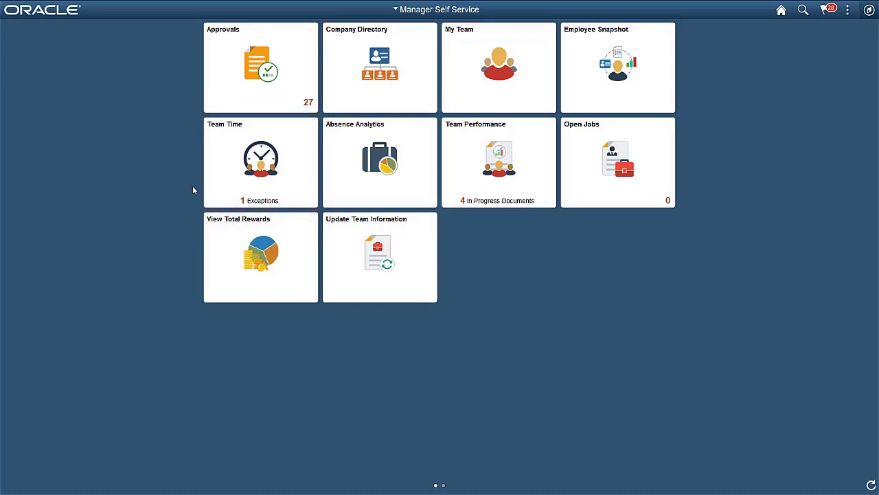
View the Enter Time timesheets in Team Time for the Accounting Clerk and for the employee listed after that.
left_click(211, 191)
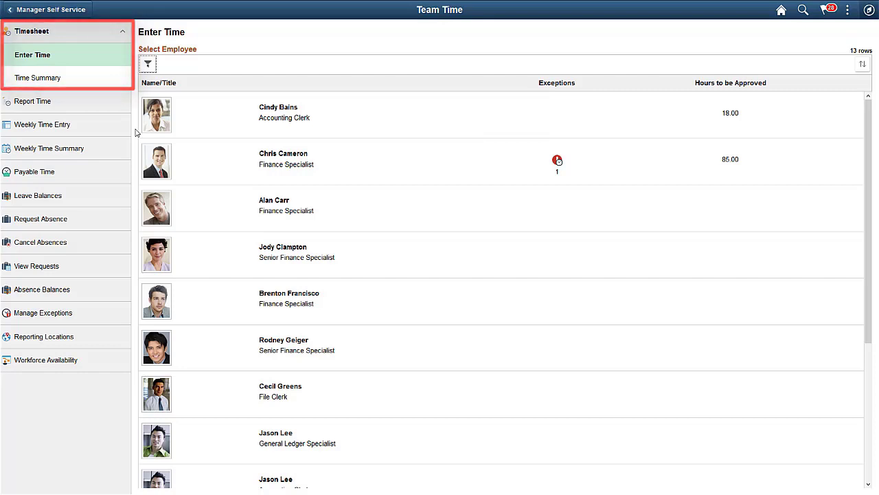
left_click(186, 132)
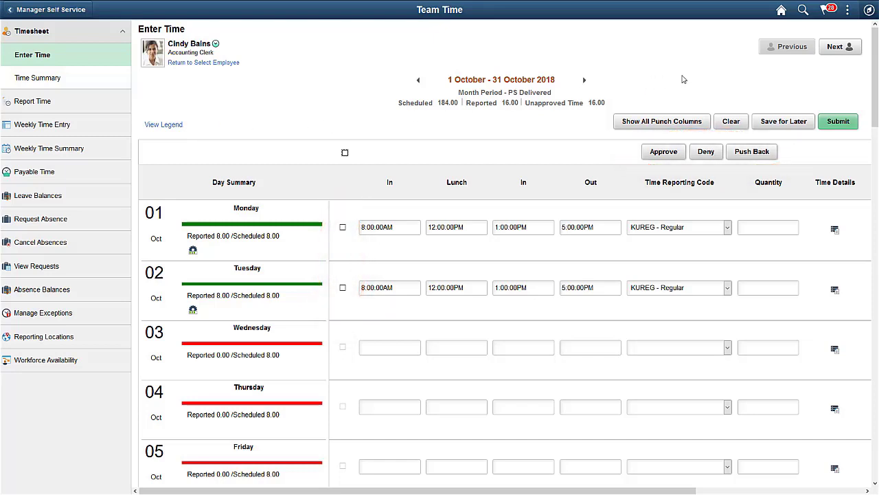
left_click(833, 51)
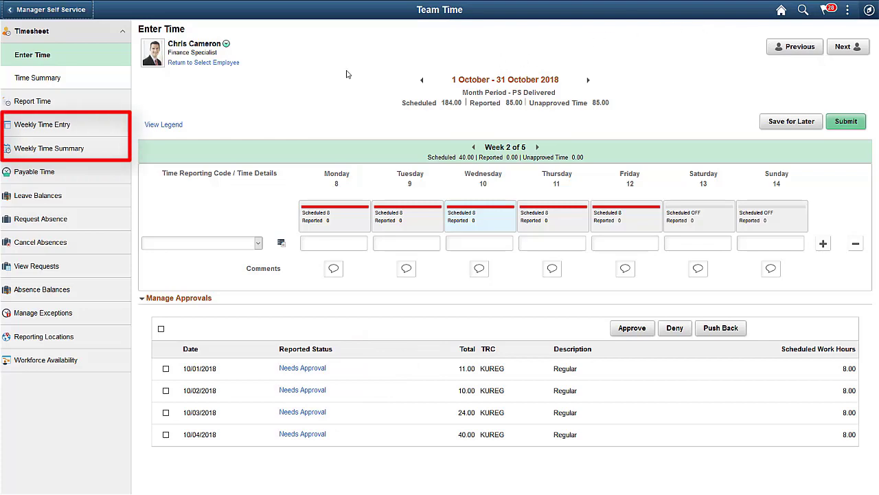
Open Weekly Time Entry for the Finance Specialist who has a time exception.
left_click(100, 127)
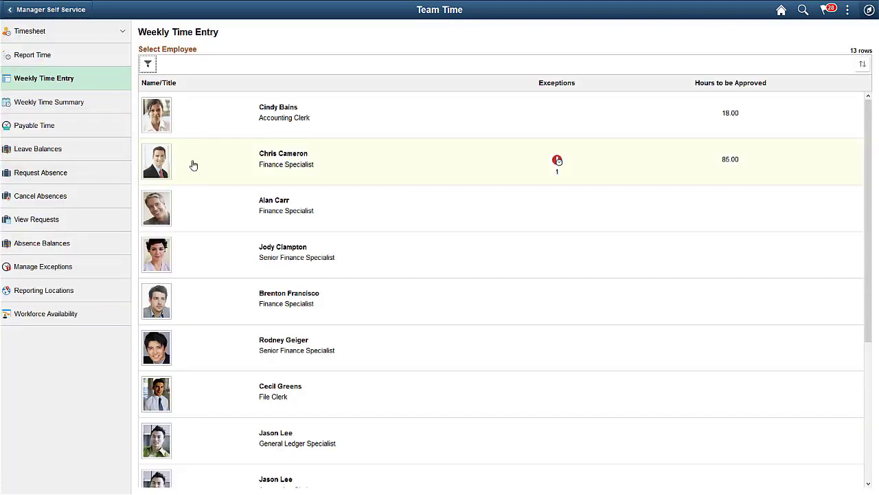
left_click(216, 176)
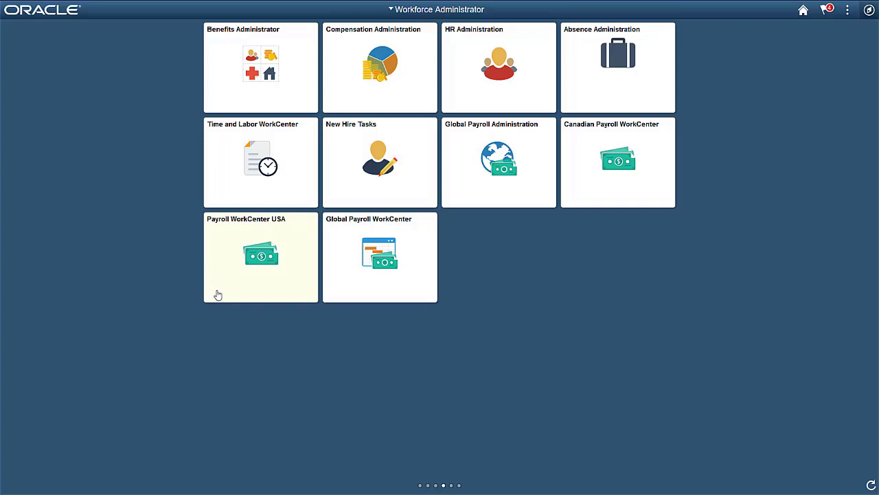
Open the Payroll WorkCenter USA and show the related actions for the first employee in State Data Missing.
left_click(218, 295)
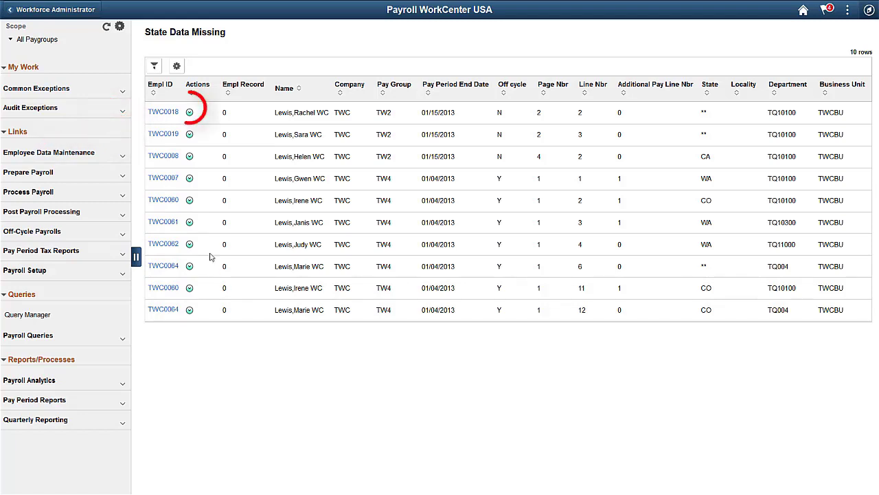
left_click(190, 112)
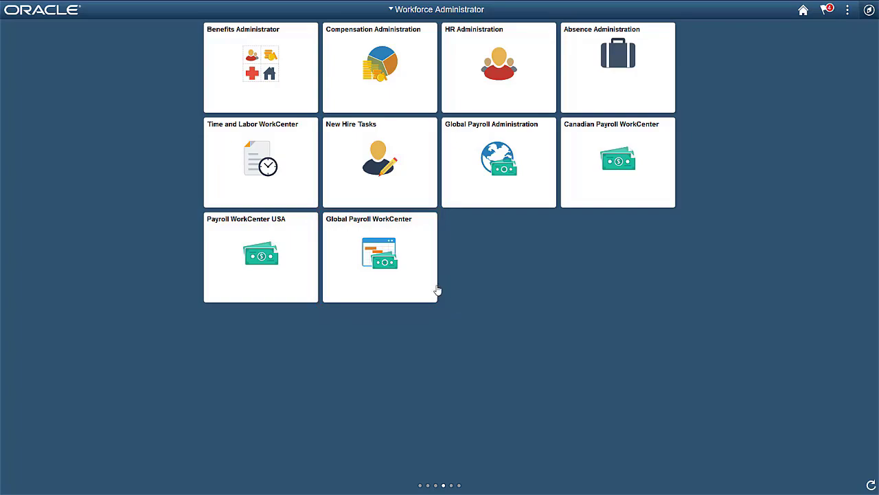
Open the Global Payroll WorkCenter and list its available scopes.
left_click(428, 290)
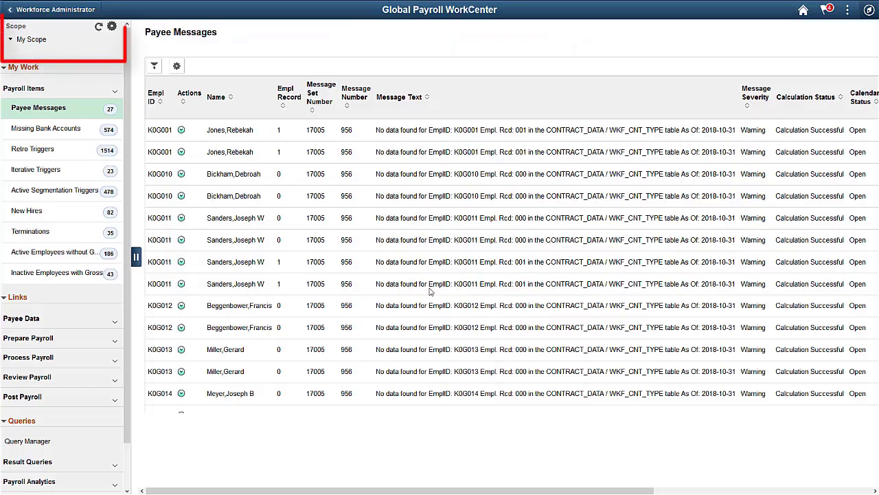
left_click(11, 41)
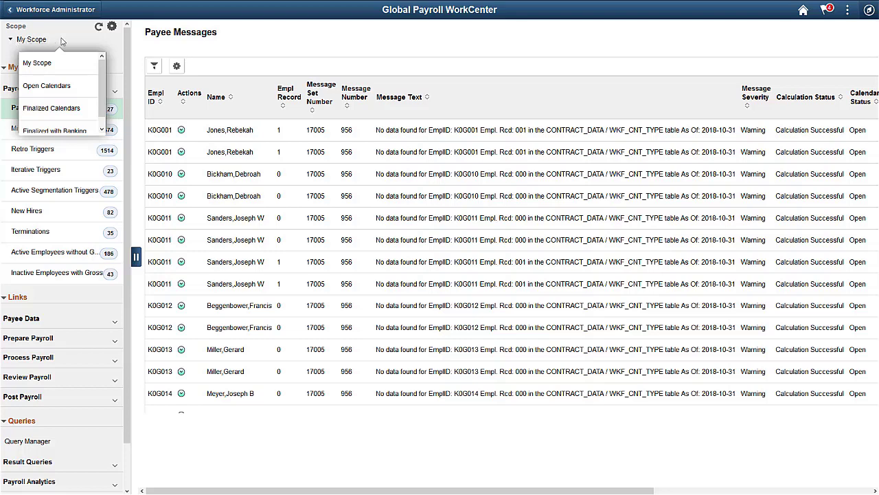
View the Configure Scope settings and the Create Scope form, leaving both without saving.
left_click(112, 29)
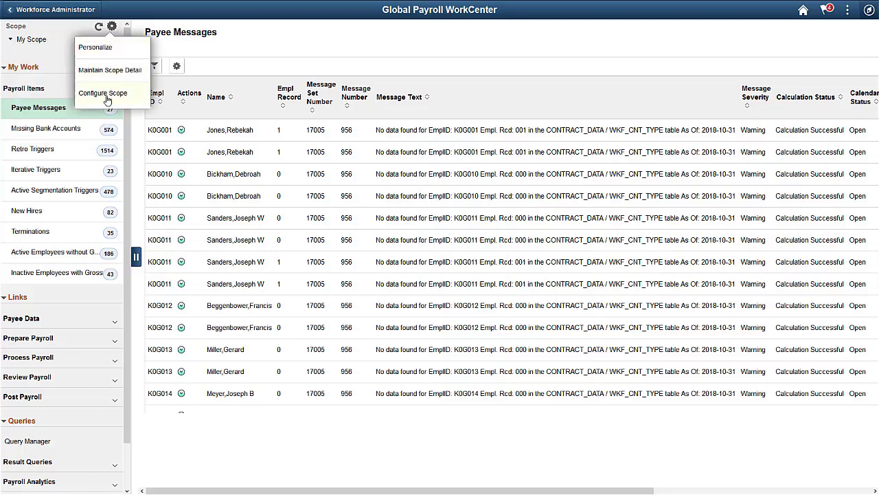
left_click(106, 93)
left_click(93, 98)
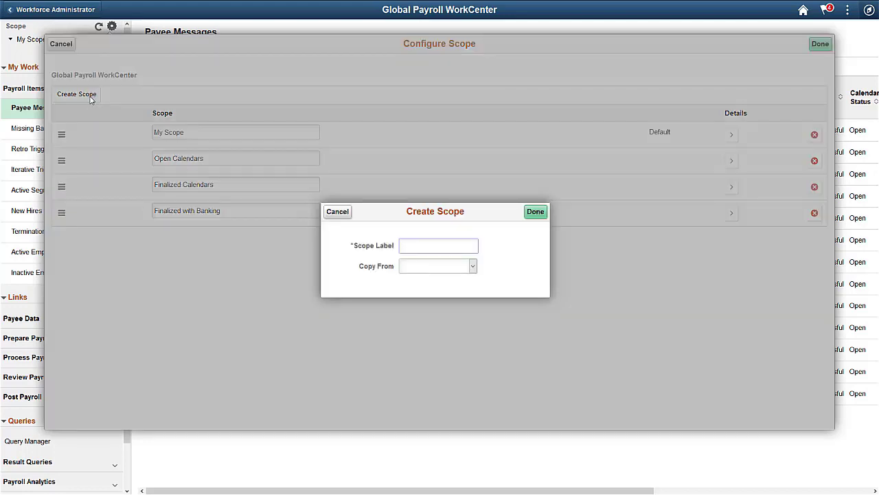
left_click(332, 213)
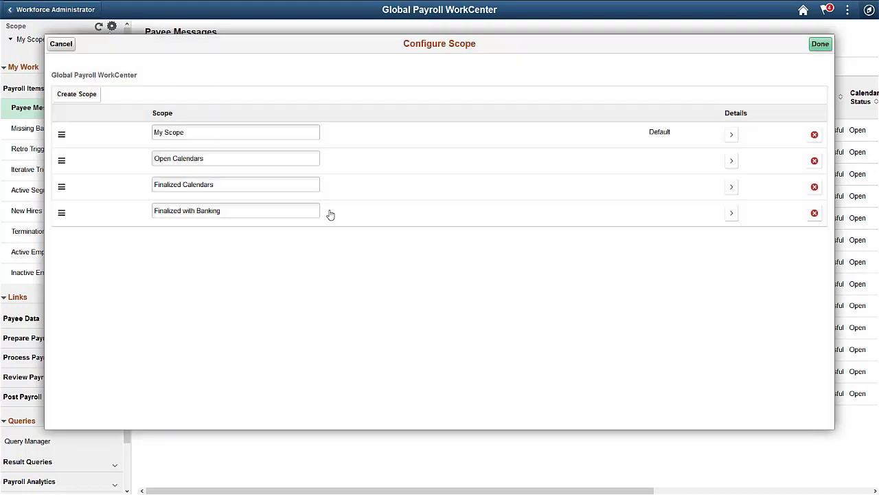
left_click(62, 43)
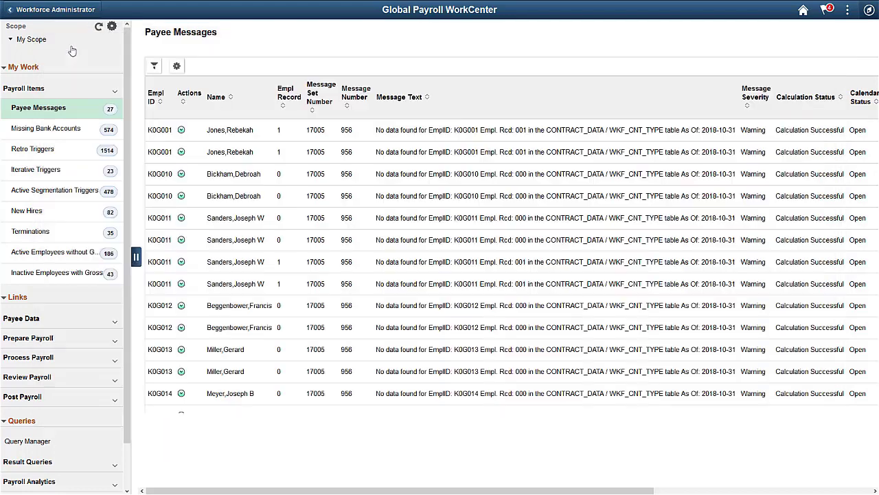
View the My Work personalization settings without saving and open the Payee Messages grid options.
left_click(112, 28)
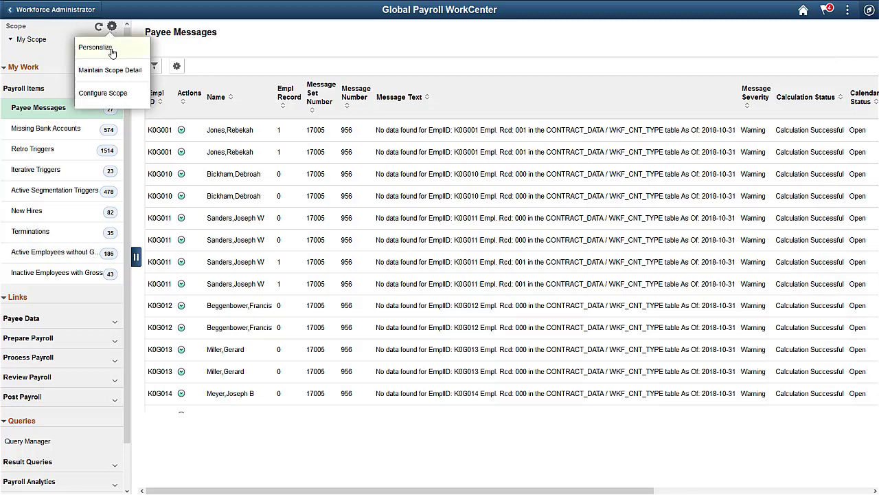
left_click(114, 53)
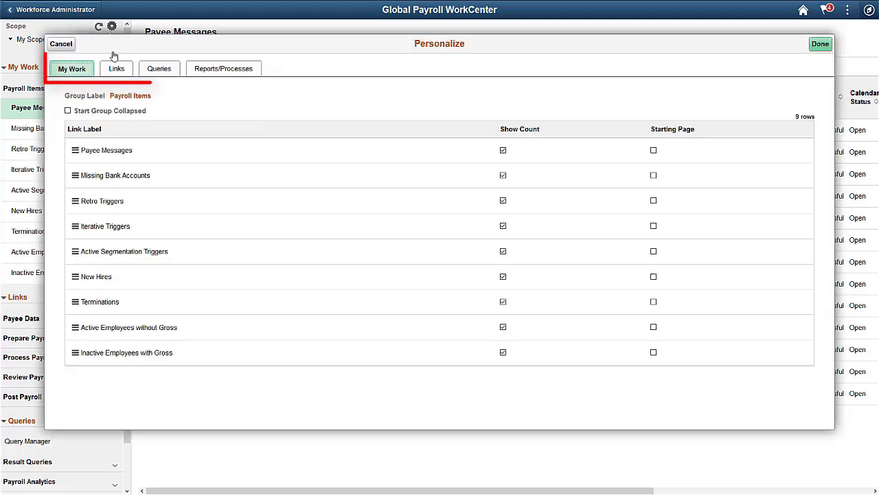
left_click(61, 45)
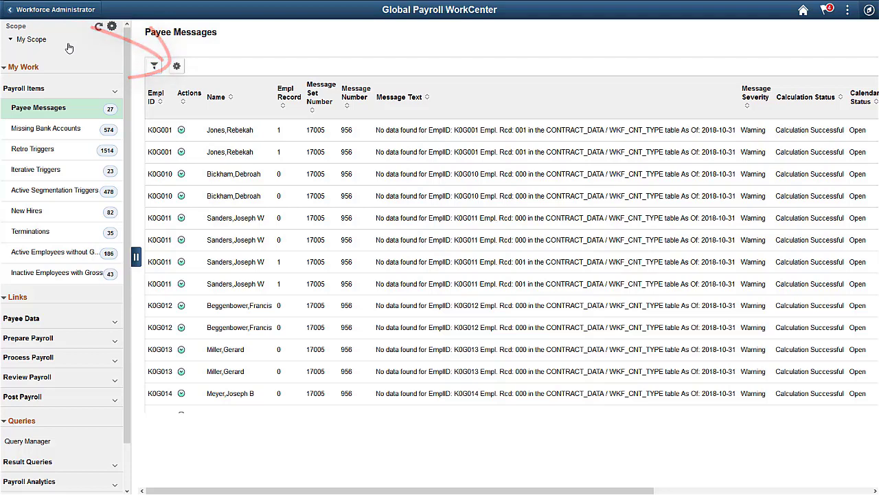
left_click(175, 67)
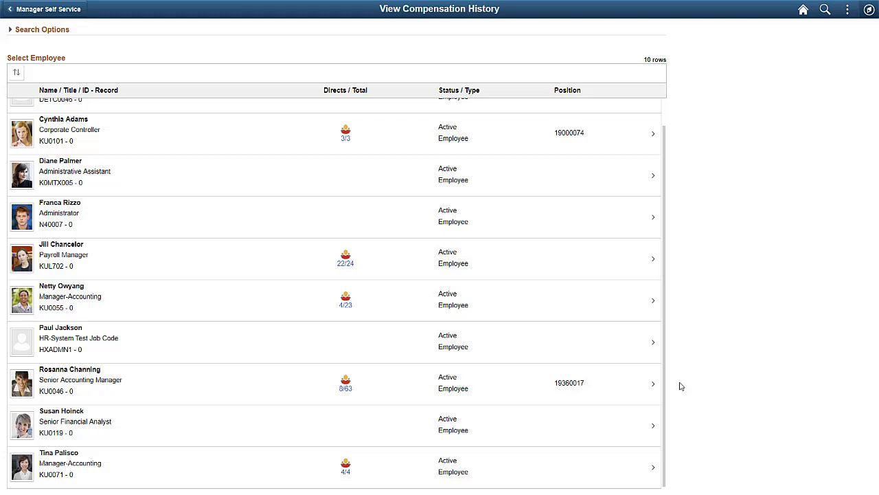
Open the Senior Accounting Manager's compensation history and apply a Monthly salary frequency.
left_click(636, 386)
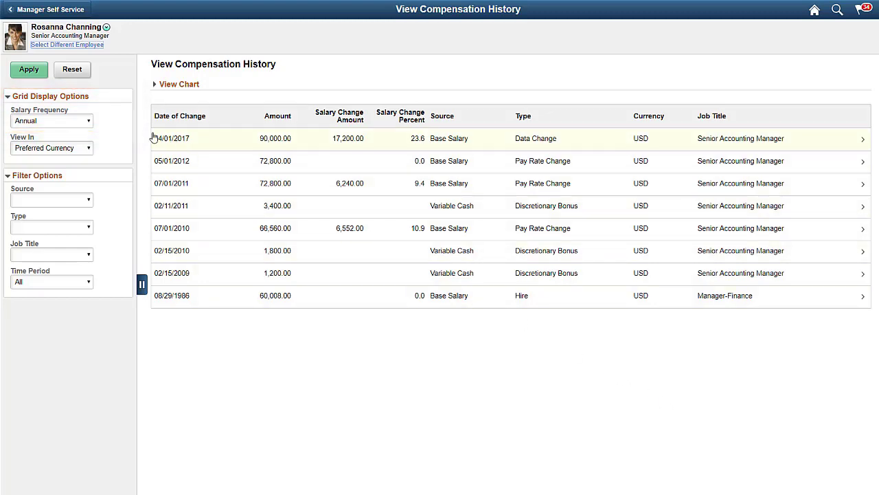
left_click(88, 122)
left_click(68, 182)
left_click(40, 73)
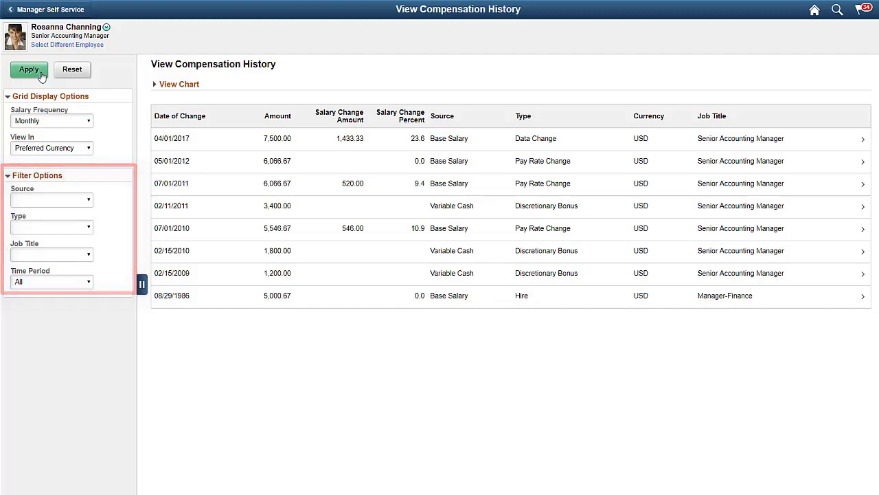
Filter the compensation history to the Base Salary source and the Last 10 Years time period.
left_click(85, 199)
left_click(75, 231)
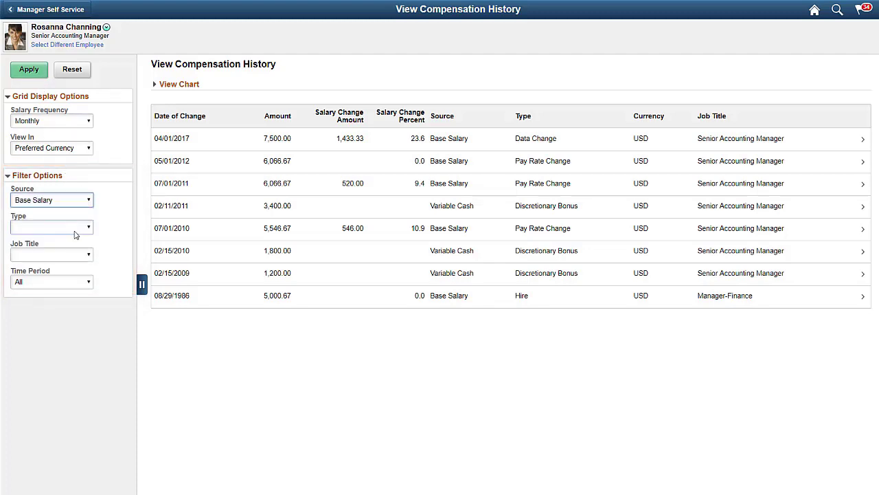
left_click(89, 284)
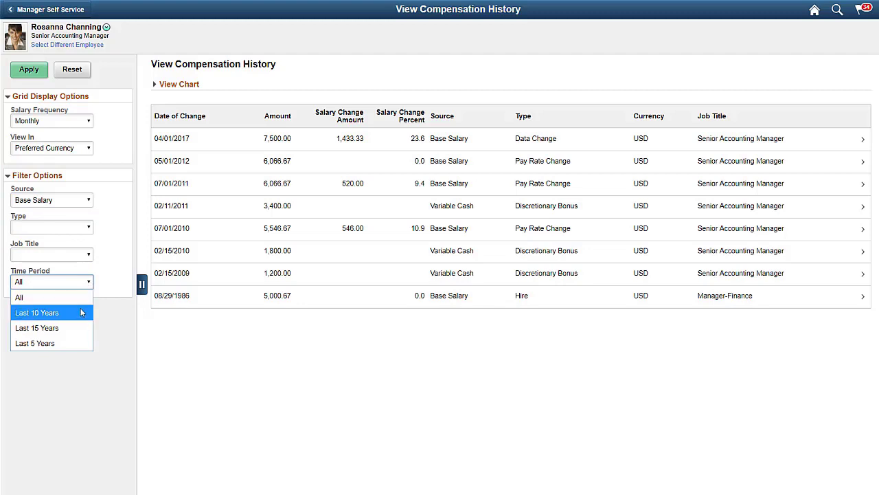
left_click(82, 311)
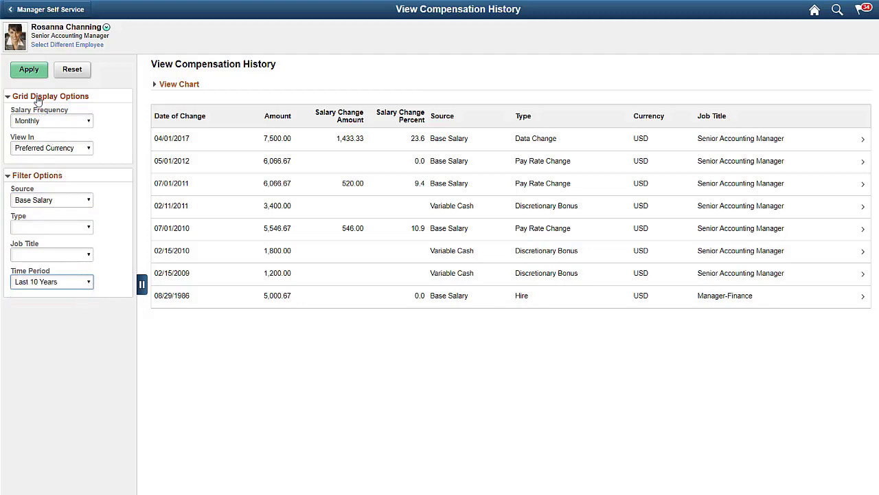
left_click(34, 73)
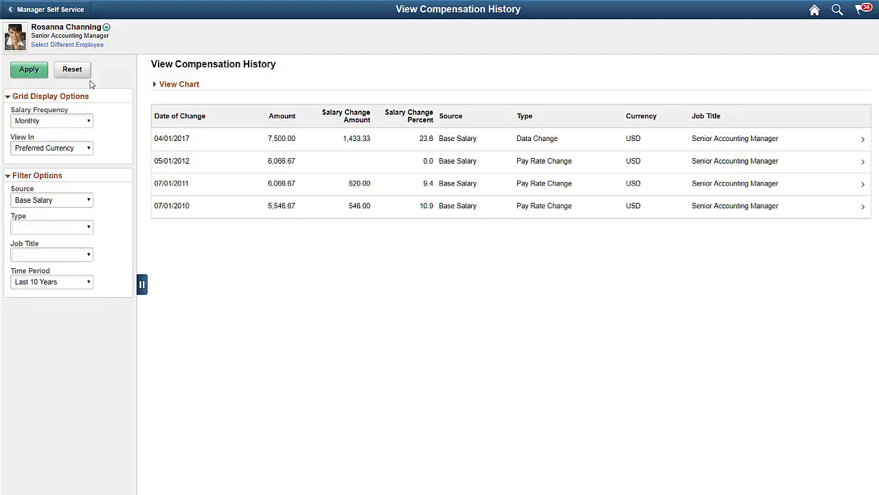
View the compensation history chart, collapse it, and open the details of the 04/01/2017 salary change.
left_click(155, 85)
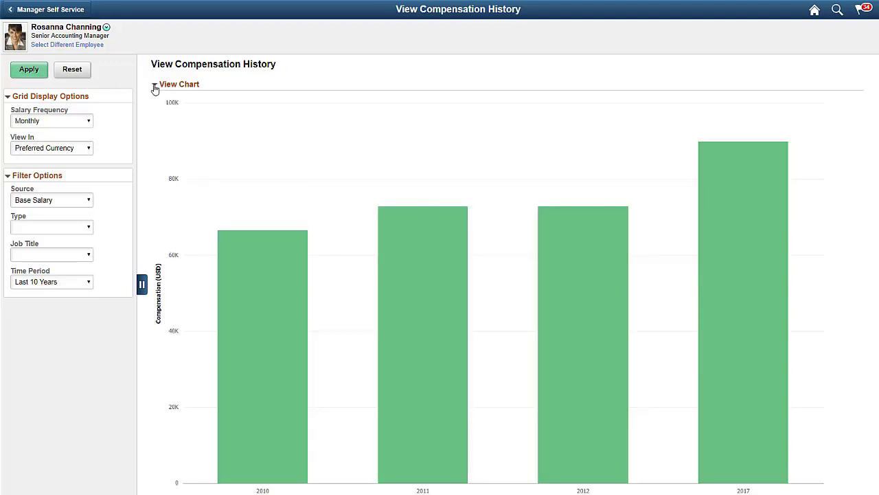
left_click(155, 86)
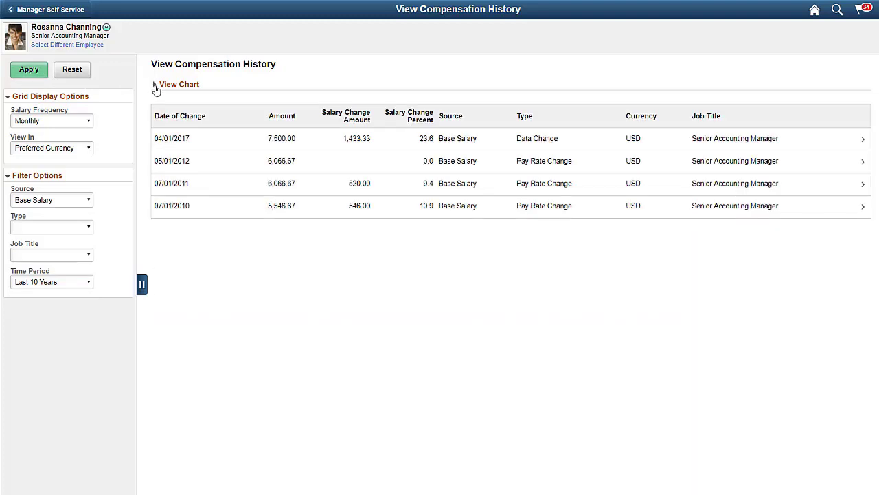
left_click(195, 146)
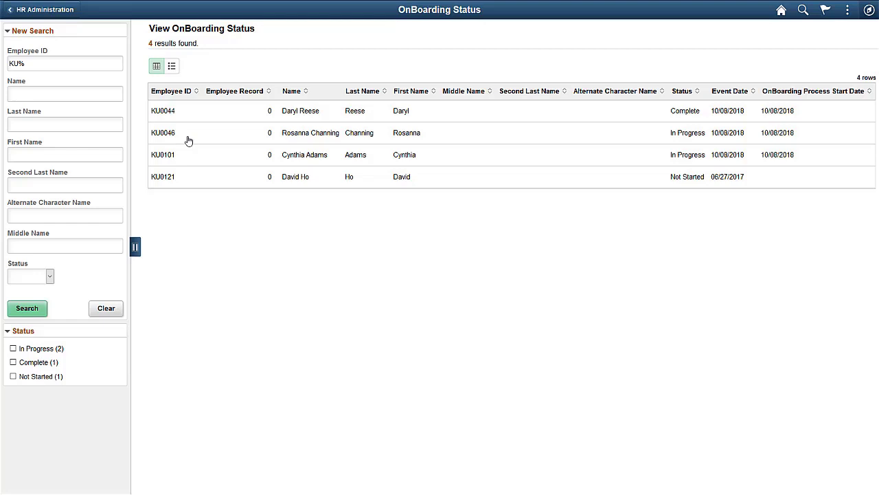
Open the first in-progress employee's onboarding status, and in OnBoarding Installation allow administrators to complete processes and steps and to delete processes.
left_click(188, 140)
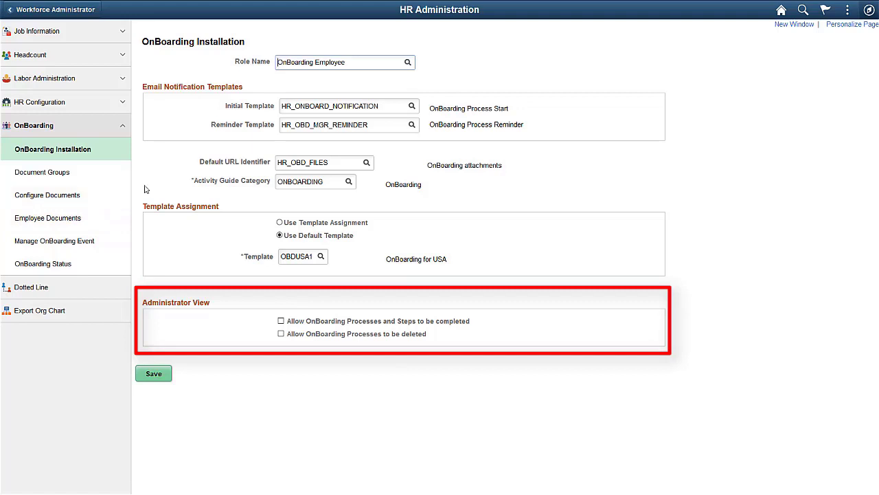
left_click(281, 321)
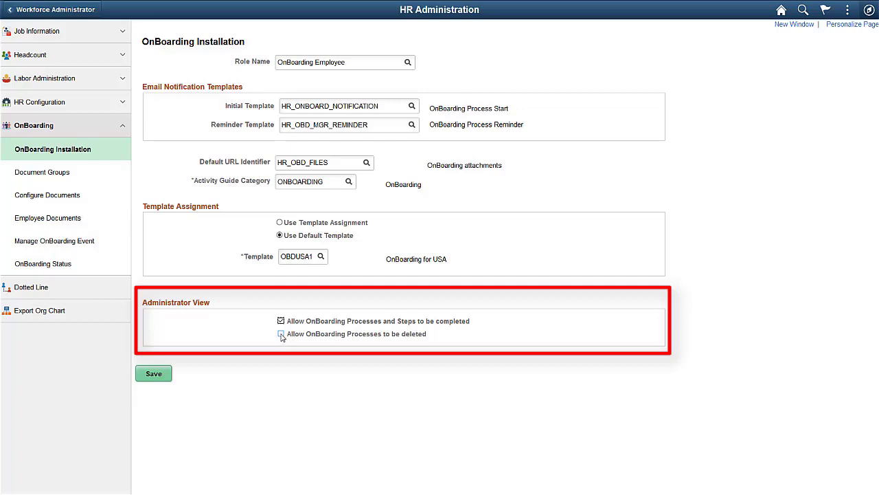
left_click(281, 334)
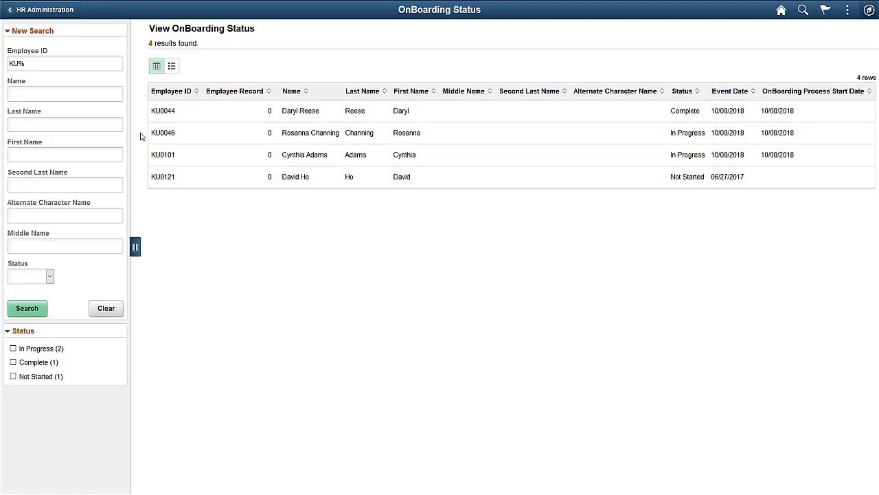
Delete the Corporate Controller's onboarding process and open the onboarding status of the other in-progress employee.
left_click(178, 161)
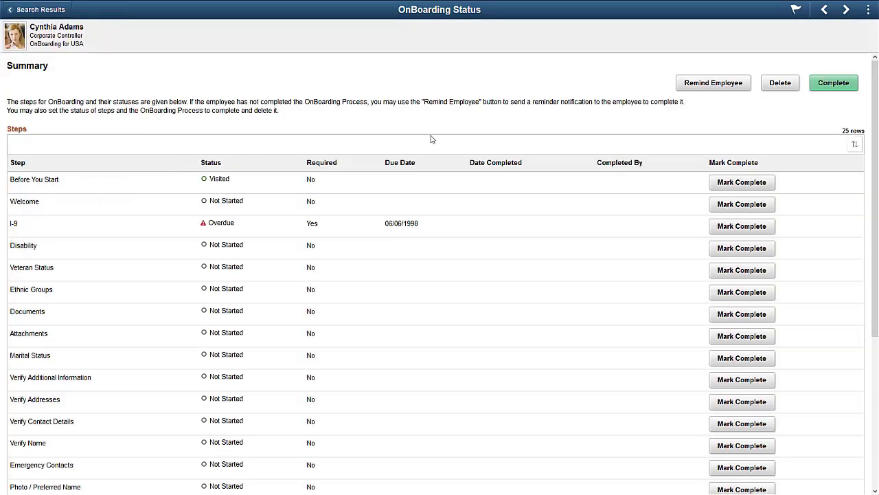
left_click(771, 91)
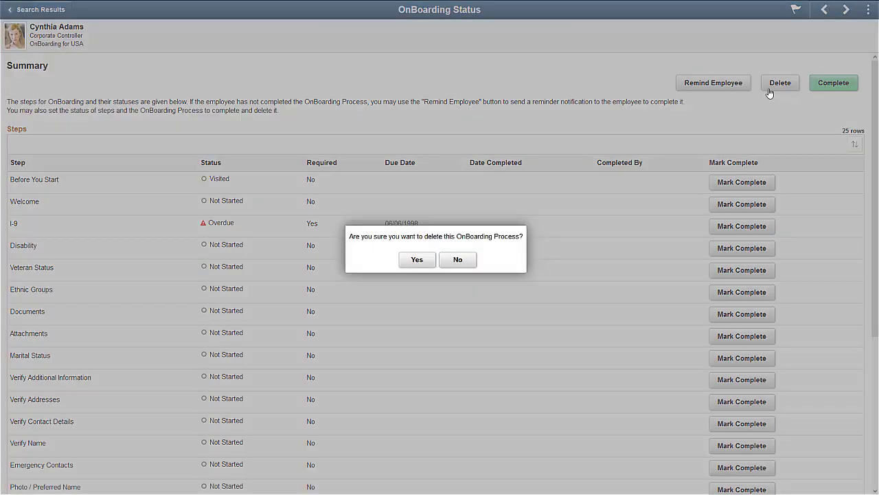
left_click(428, 261)
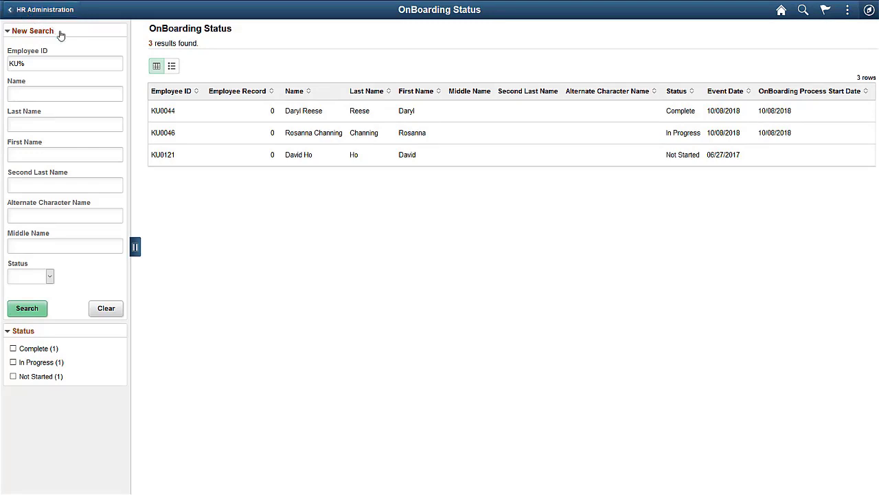
left_click(177, 140)
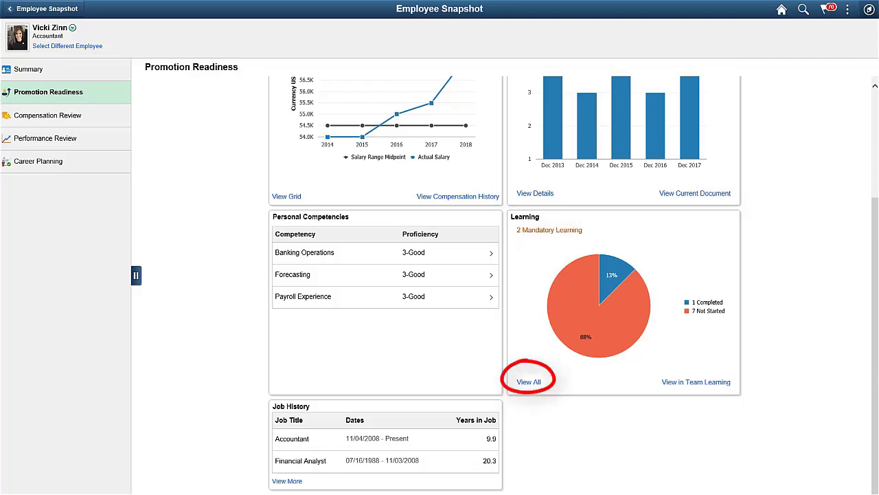
View all of the Accountant's current learning from the Learning section of Promotion Readiness.
left_click(528, 381)
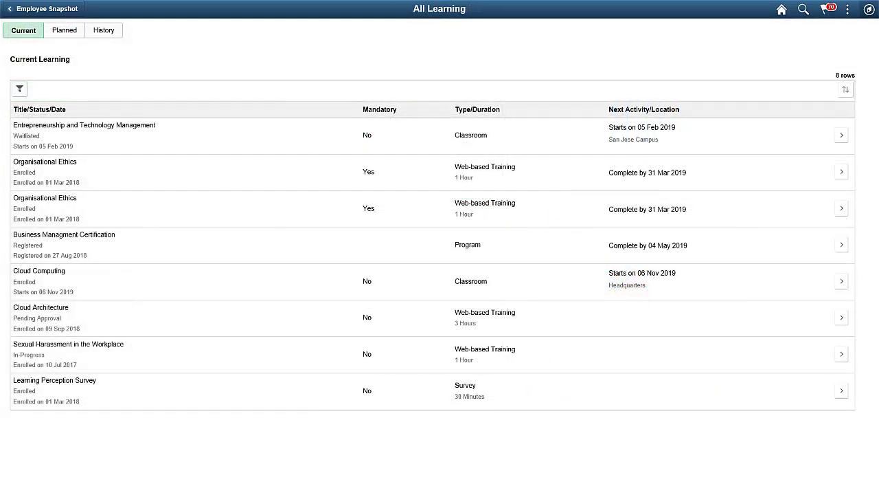